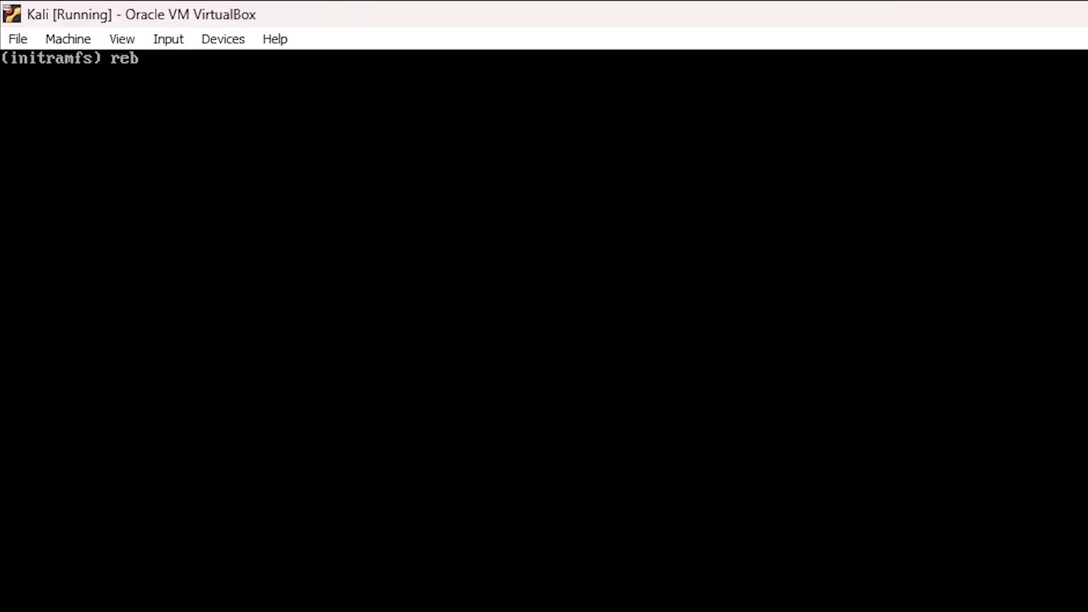
{"action": "type", "text": "oot"}
- Run 'reboot' then 'exit' at the (initramfs) prompt, triggering repeated run-init usage messages
{"action": "key", "text": "Return"}
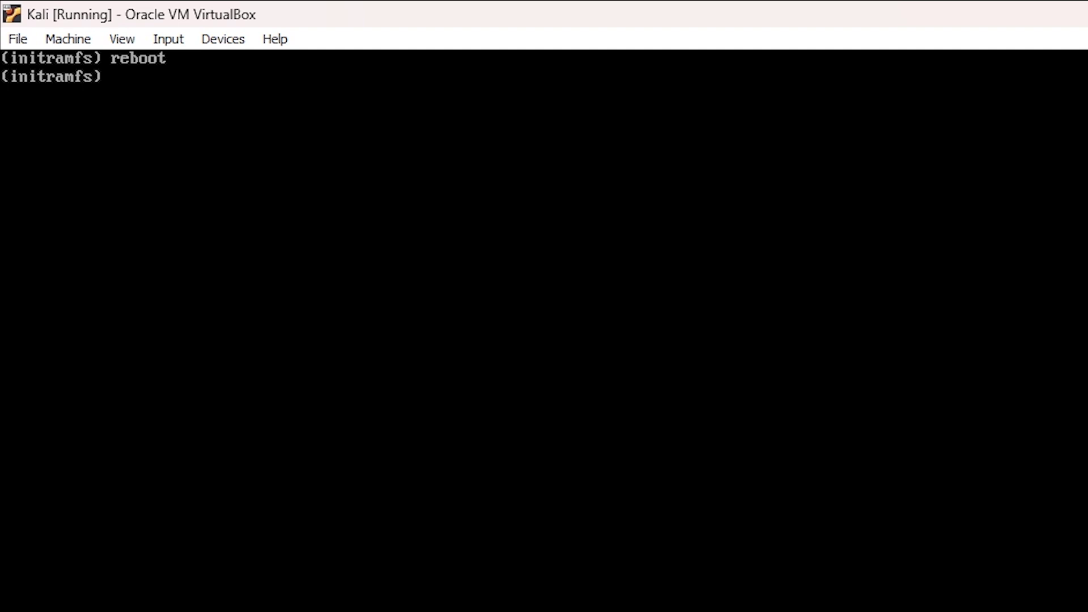
{"action": "type", "text": "exit"}
{"action": "key", "text": "Return"}
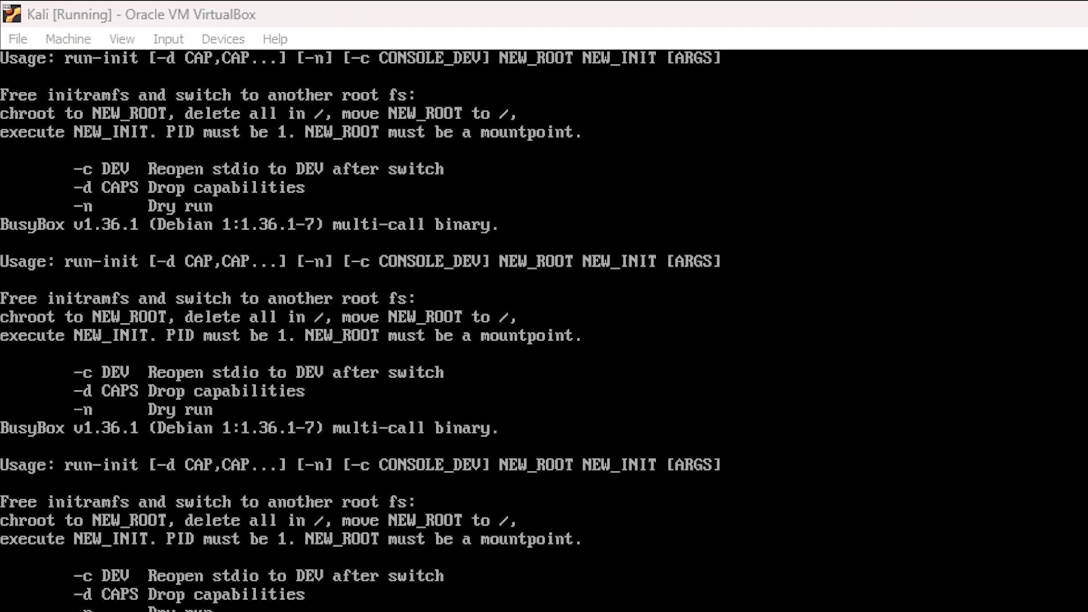
- Power off the stuck Kali VM via the close dialog, then start Kali again
{"action": "key", "text": "Control_R+q"}
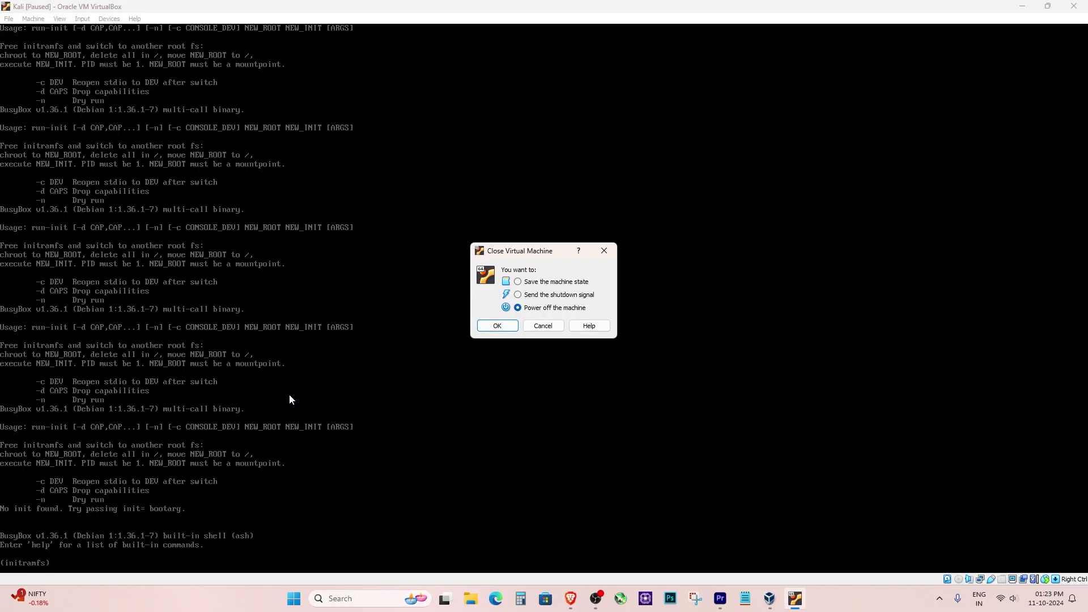
{"action": "left_click", "coordinate": [493, 329]}
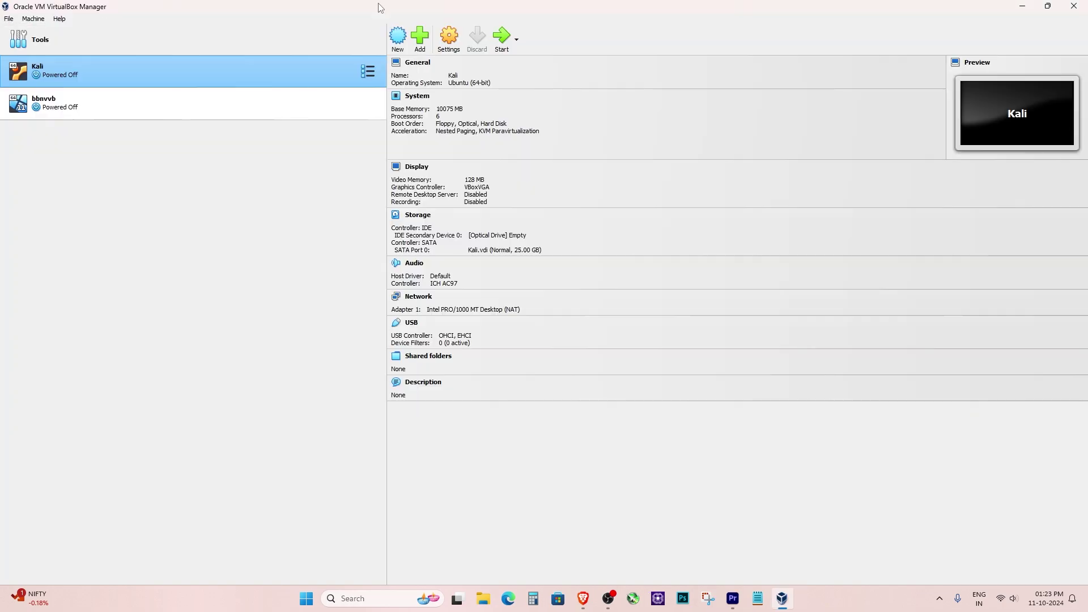
{"action": "left_click", "coordinate": [502, 36]}
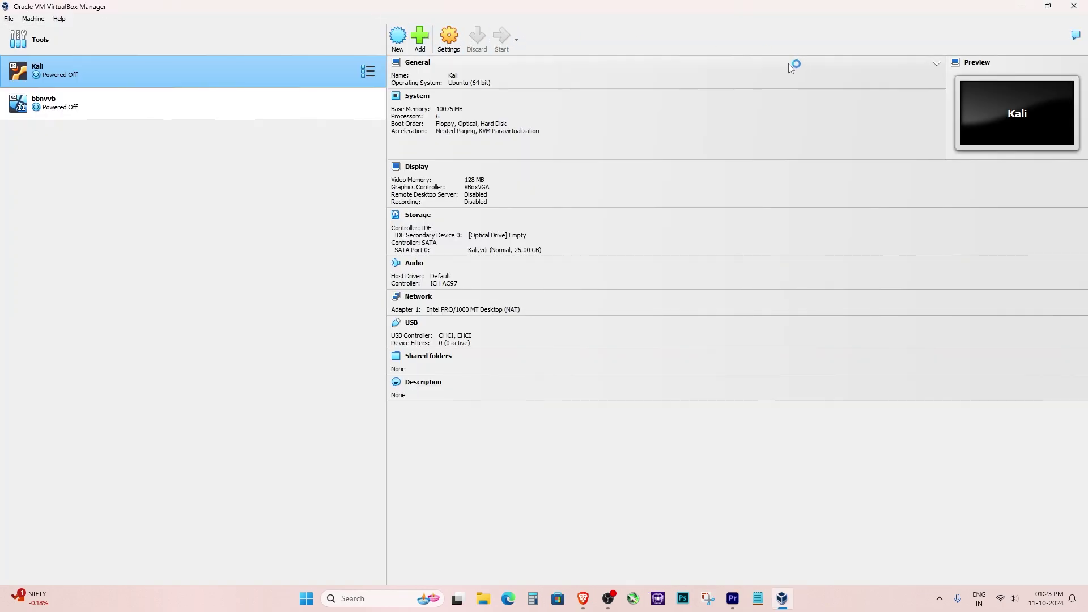